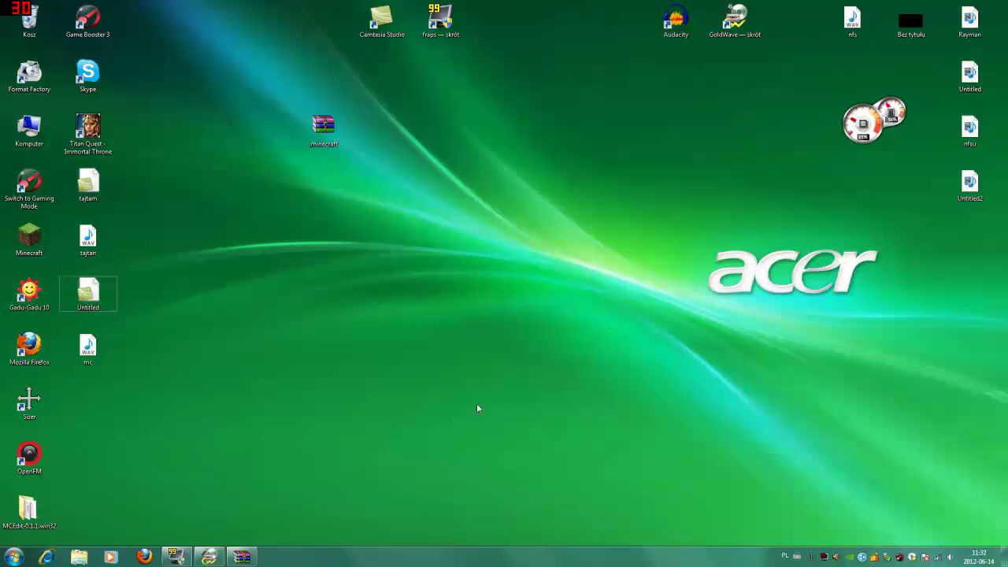
- Create a new text document on the desktop containing javaw -Xmx2048m -Xms2048m -jar followed by the quoted desktop path to Minecraft.exe
right_click(211, 315)
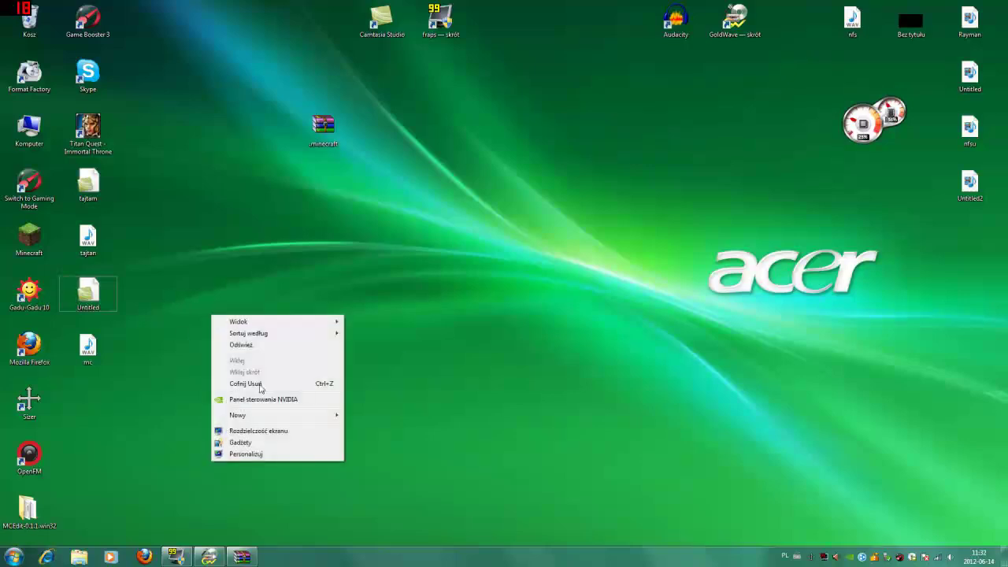
mouse_move(261, 414)
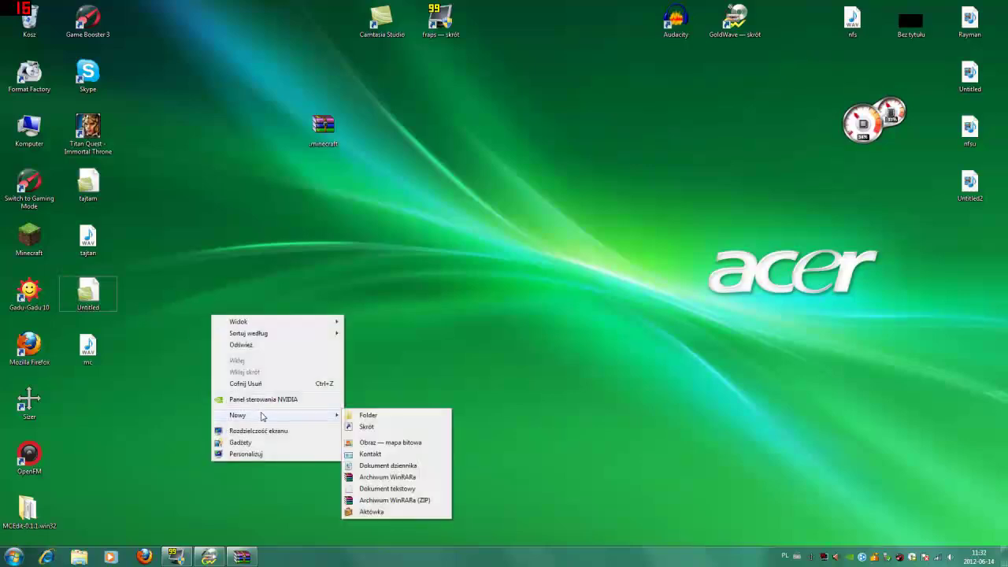
click(390, 489)
key(Return)
key(Return)
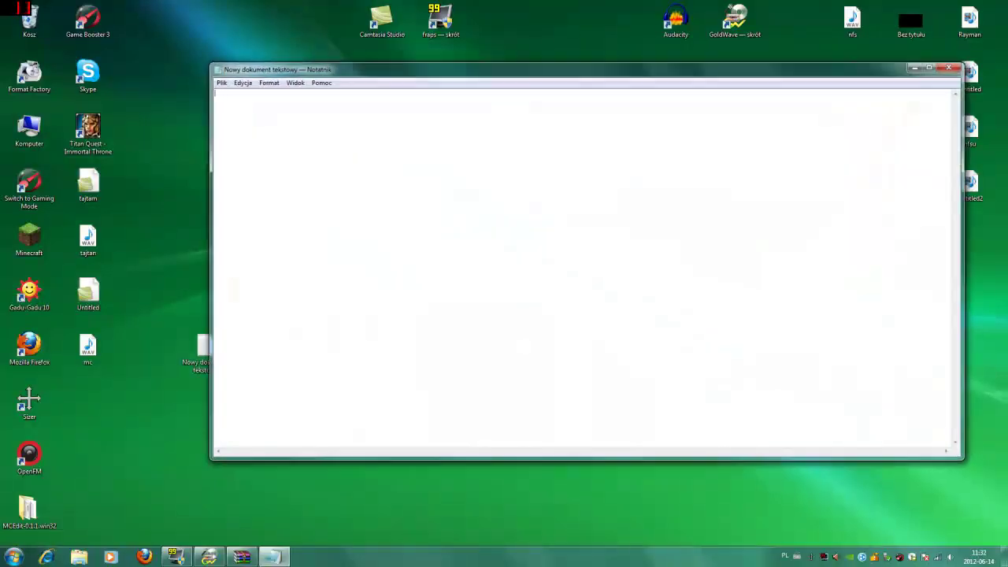
text(javaw -Xmx2048m -Xms2048m -jar "C:\Users\wojtek\Desktop\Minecraft.exe")
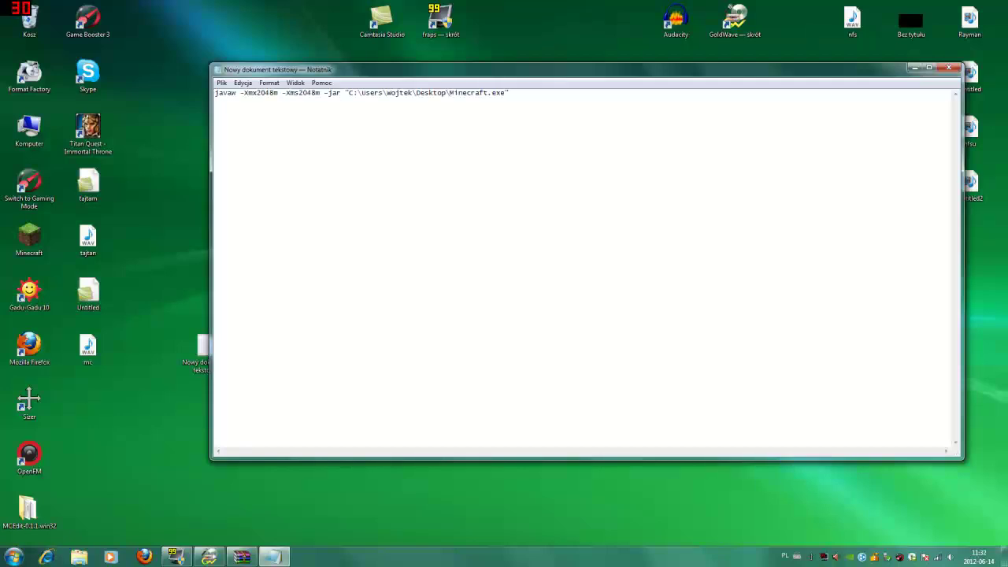
- Examine the javaw launch command from its start through the memory arguments and file path
key(ctrl+a)
key(Right)
key(Home)
key(ctrl+shift+Right)
key(ctrl+shift+Right)
key(ctrl+shift+Right)
key(ctrl+shift+Right)
key(ctrl+shift+Right)
key(ctrl+shift+Right)
key(ctrl+shift+Right)
key(ctrl+shift+Right)
key(ctrl+shift+Right)
key(ctrl+shift+Right)
key(ctrl+shift+Right)
key(ctrl+shift+Right)
key(Right)
- Move the Notepad window away from the Minecraft icon and examine how the quoted path leads to Minecraft.exe on the desktop
drag(442, 72, 386, 178)
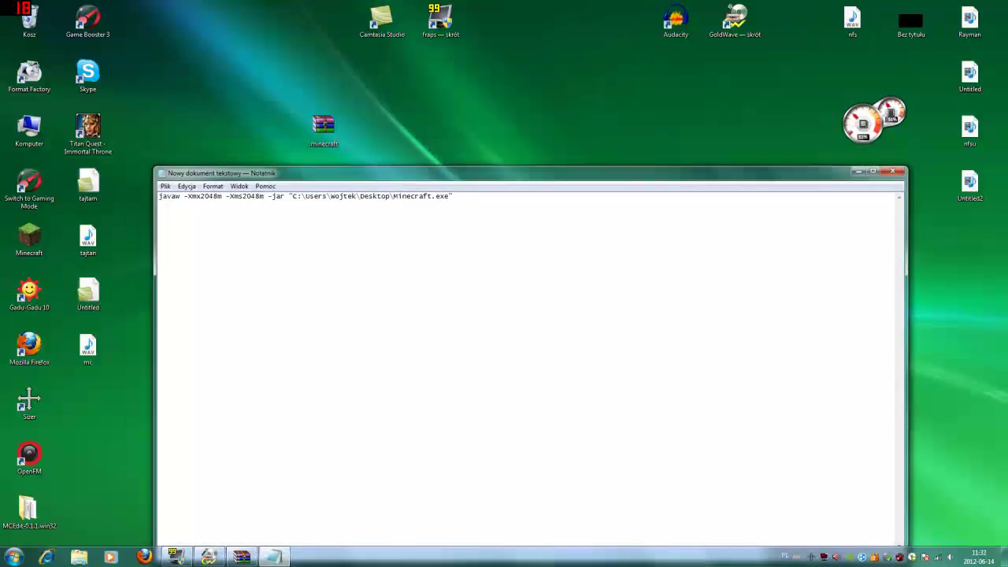
drag(305, 196, 393, 196)
click(421, 196)
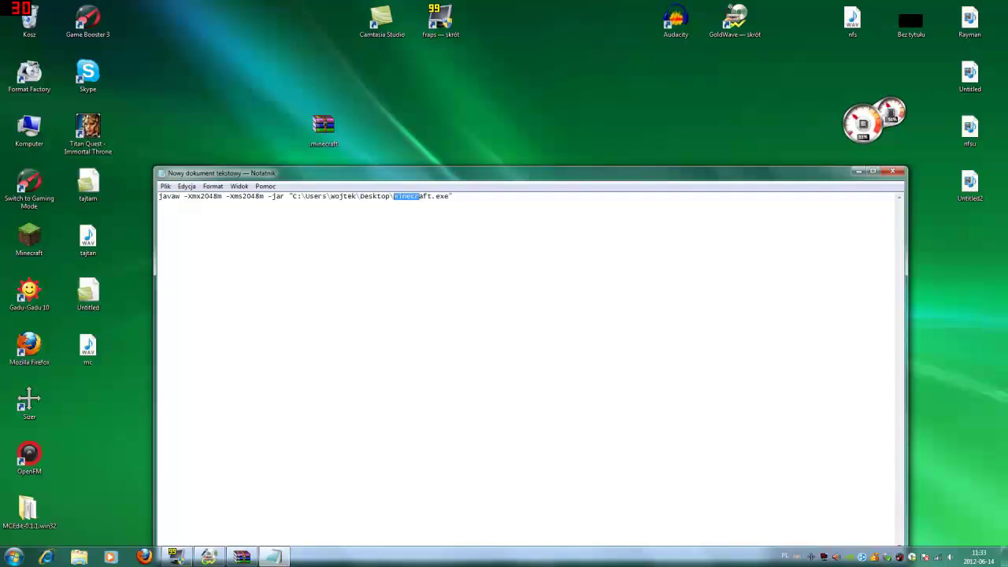
click(40, 242)
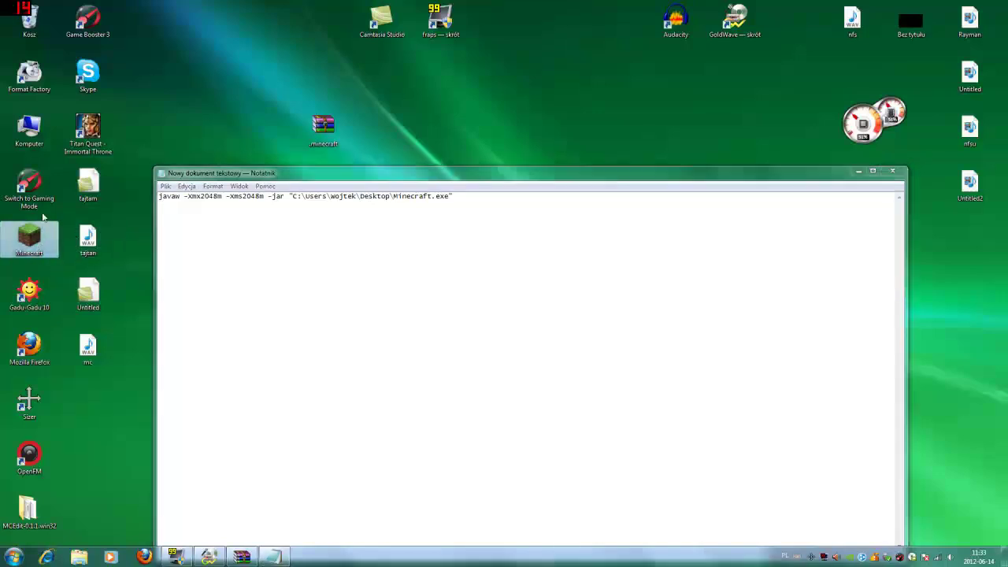
click(300, 196)
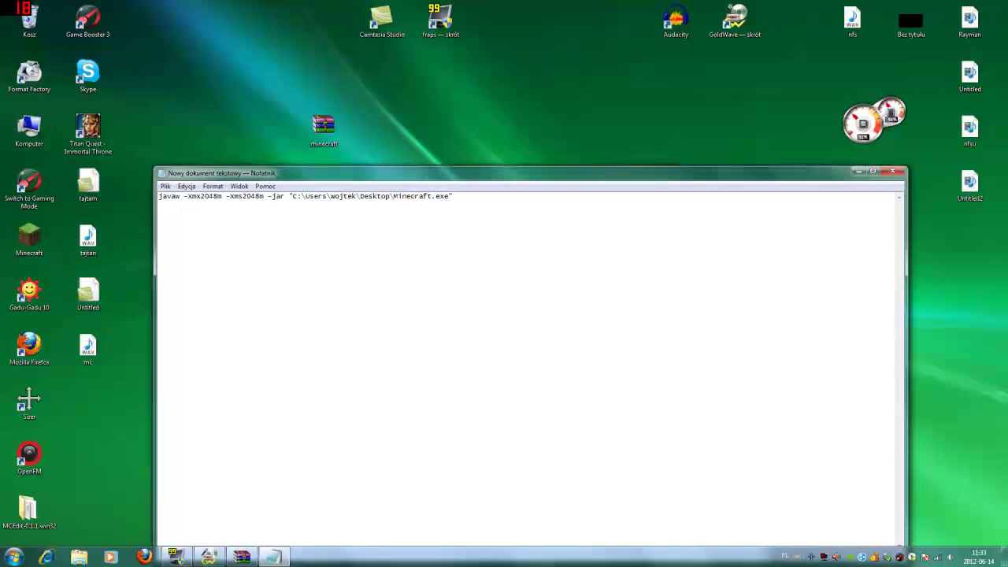
drag(293, 196, 455, 196)
click(455, 196)
drag(293, 196, 432, 196)
click(454, 196)
- Change both the -Xms and -Xmx memory values in the launch command to 1024
click(450, 196)
key(BackSpace)
key(BackSpace)
key(BackSpace)
key(BackSpace)
text(1024)
key(BackSpace)
key(BackSpace)
key(BackSpace)
key(BackSpace)
text(1024)
- Set the -Xmx memory value in the launch command back to 2048
key(BackSpace)
key(BackSpace)
key(BackSpace)
key(BackSpace)
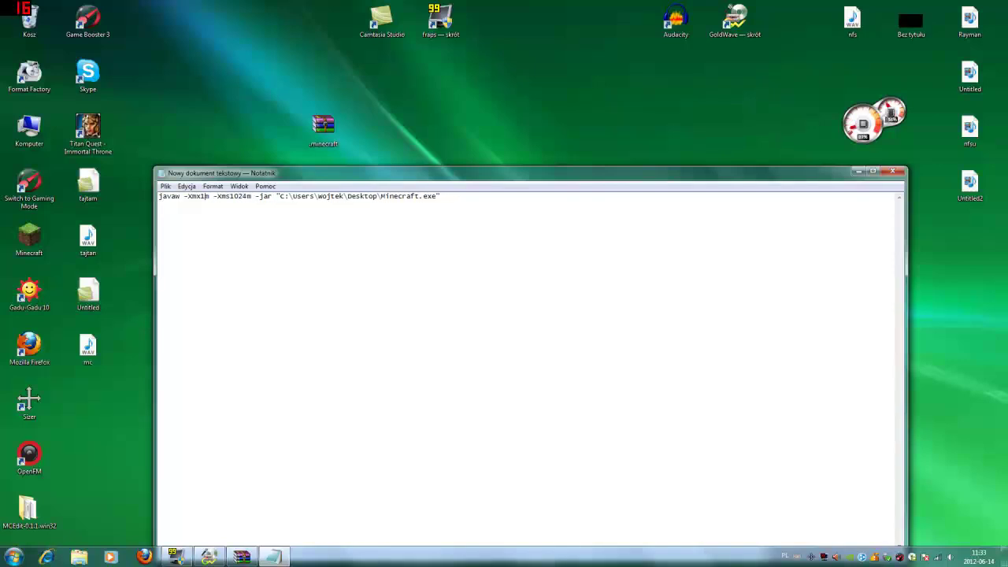
text(2048)
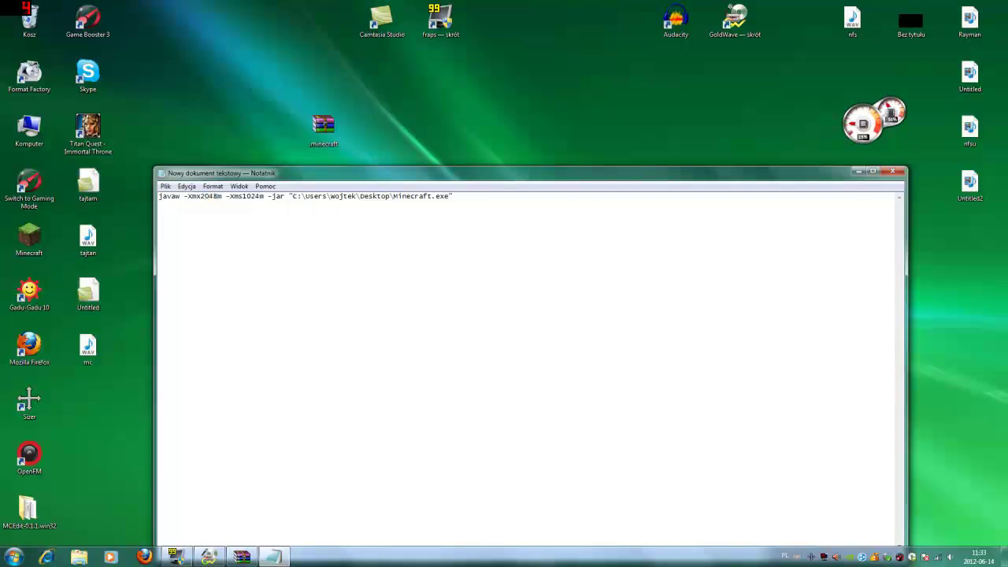
- Set the -Xms memory value in the launch command back to 2048
key(Right)
key(Right)
key(Right)
key(Right)
key(Right)
key(Delete)
key(Delete)
key(Delete)
key(Delete)
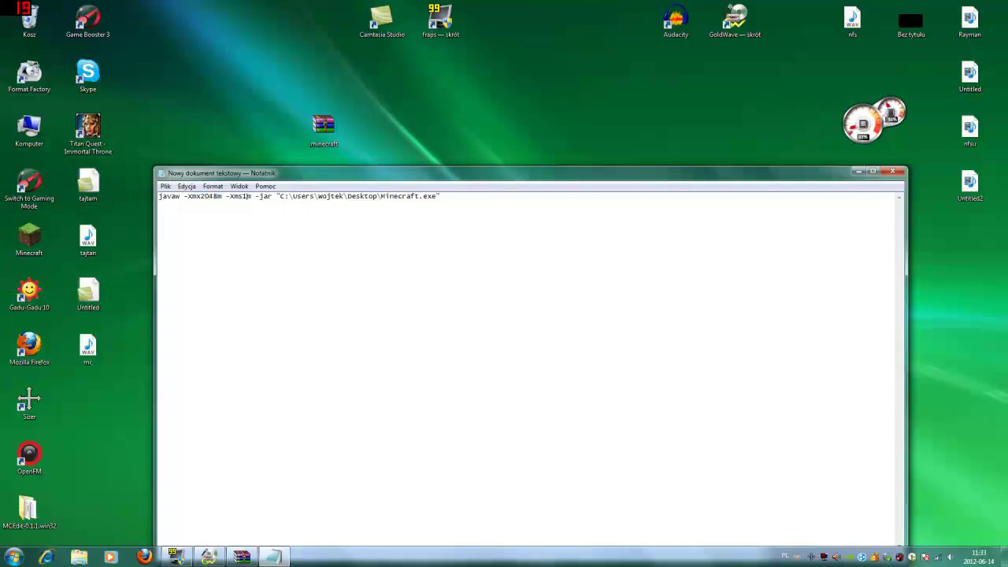
text(2048)
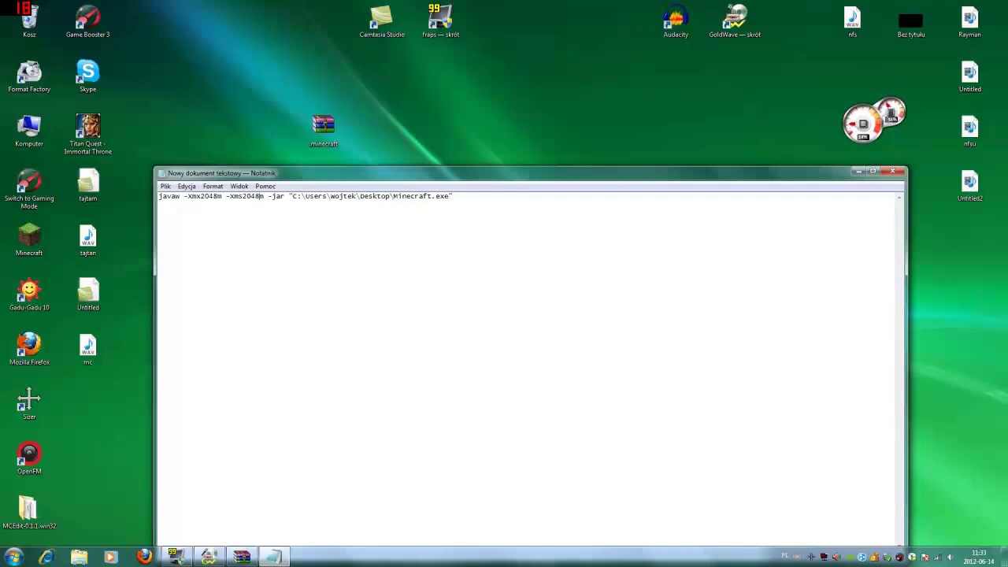
drag(200, 196, 219, 196)
click(480, 196)
drag(481, 196, 158, 196)
click(157, 211)
- Save the document to the desktop as mc.bat and close it
click(165, 185)
click(194, 233)
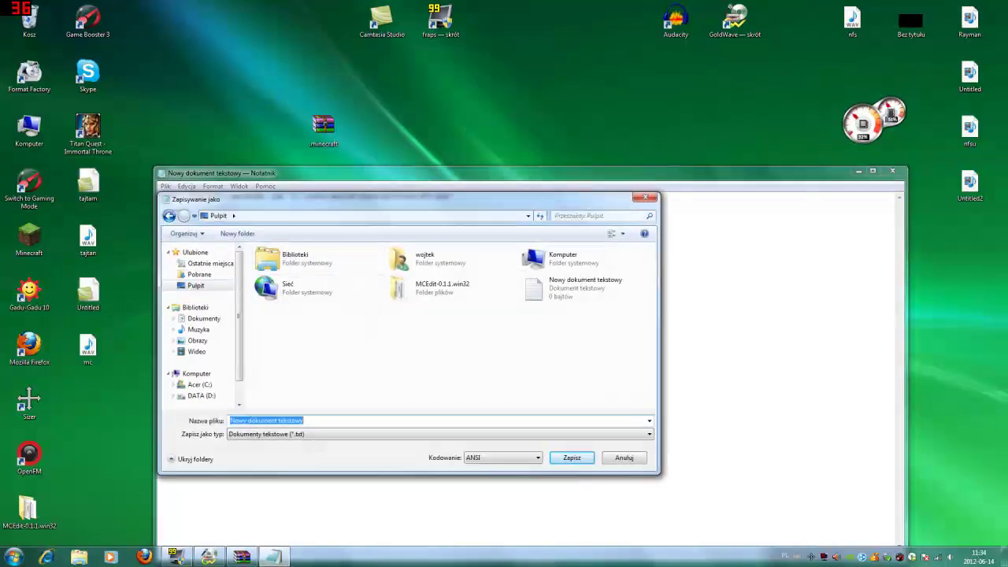
key(BackSpace)
text(mc)
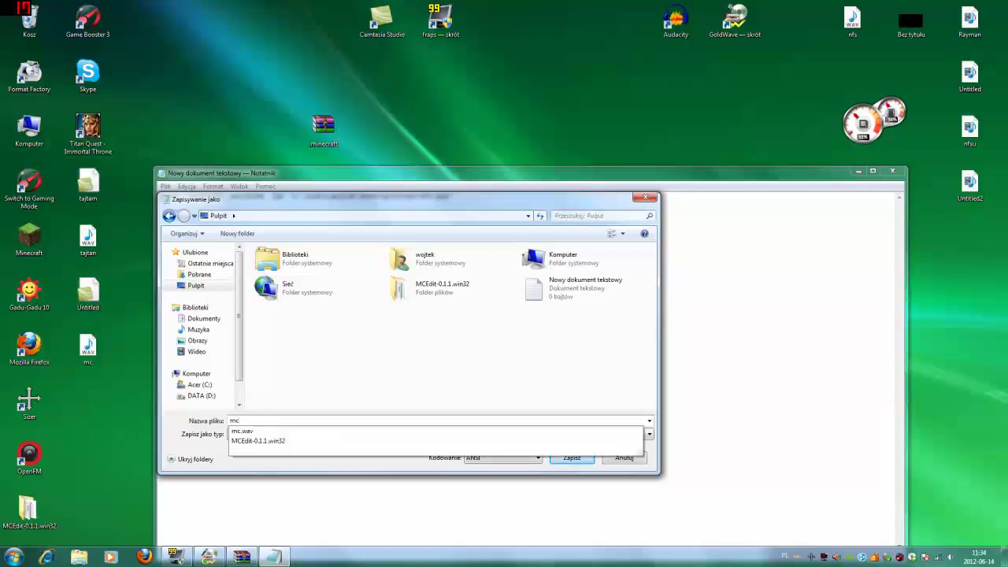
text(.bat)
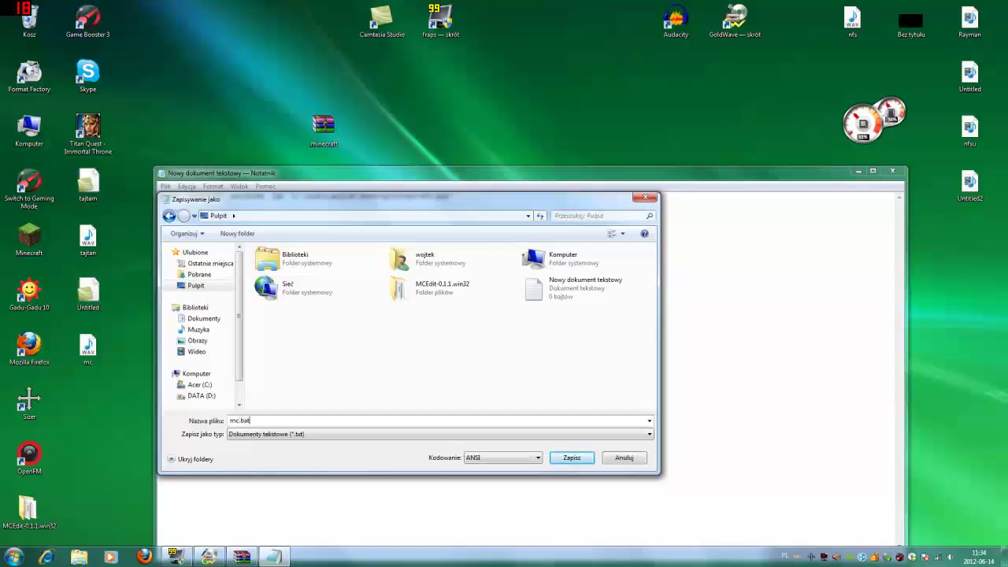
click(593, 459)
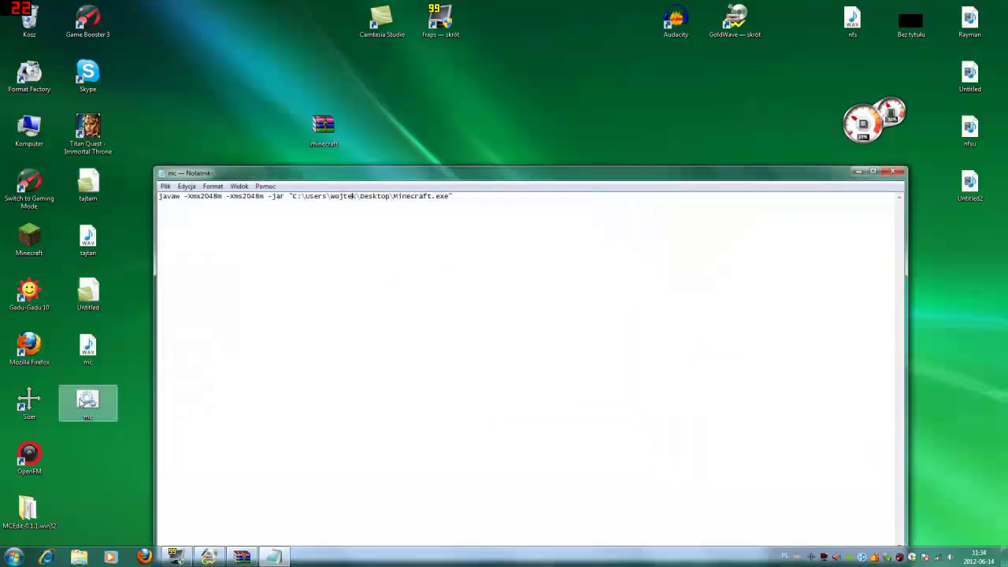
click(894, 173)
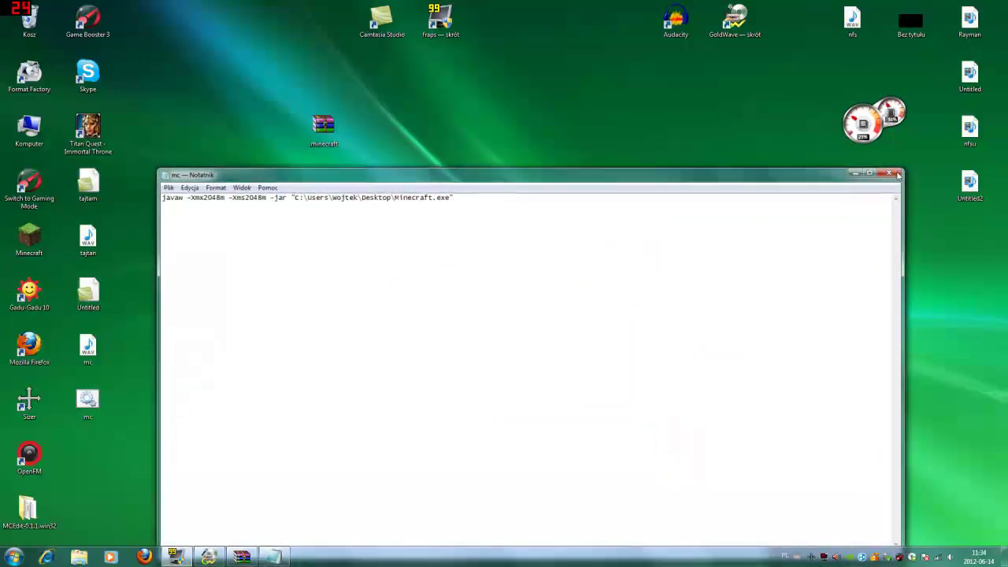
- Run the mc batch file from the desktop and log in through the Minecraft launcher
double_click(88, 400)
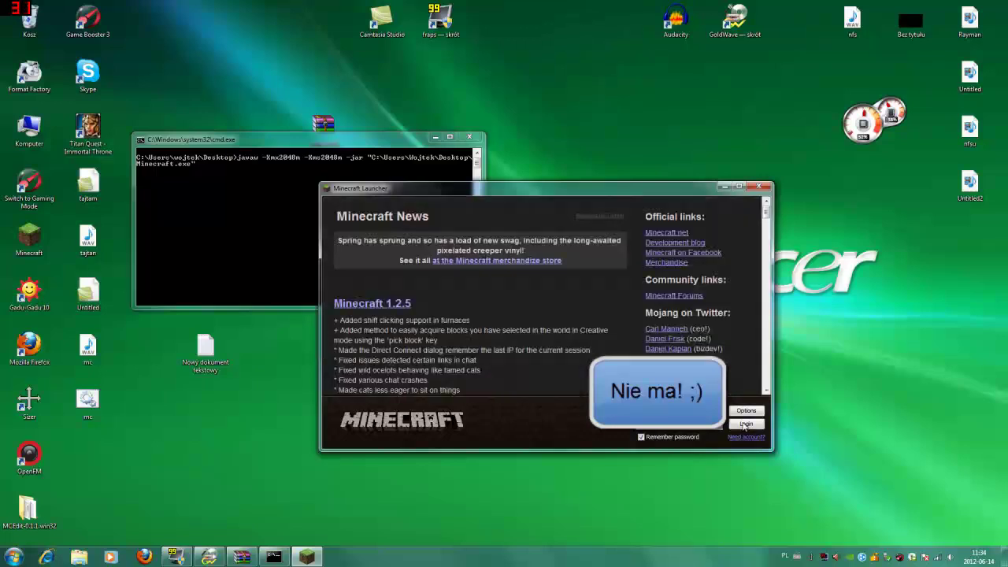
click(745, 426)
drag(289, 141, 182, 38)
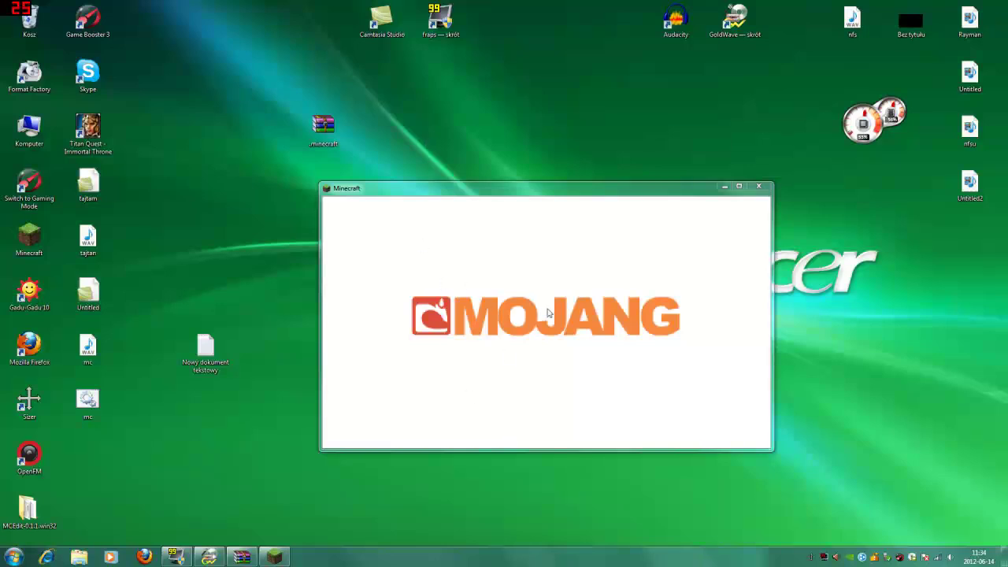
- Resize the Minecraft window to a larger size and reposition it on the desktop
drag(519, 345, 413, 296)
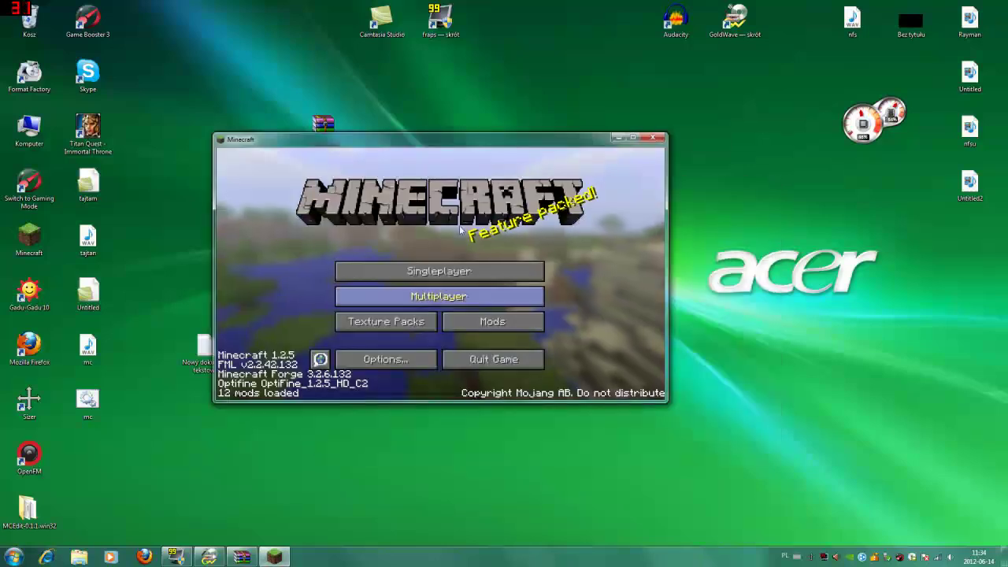
right_click(431, 405)
click(446, 425)
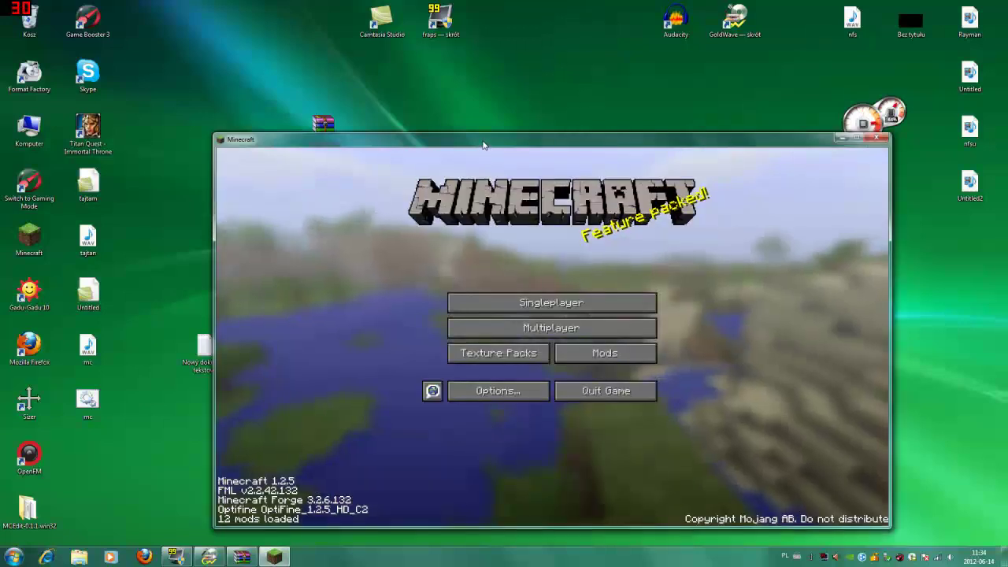
drag(485, 134, 397, 100)
- Load a saved singleplayer world from the Minecraft main menu
click(421, 260)
click(407, 274)
click(407, 274)
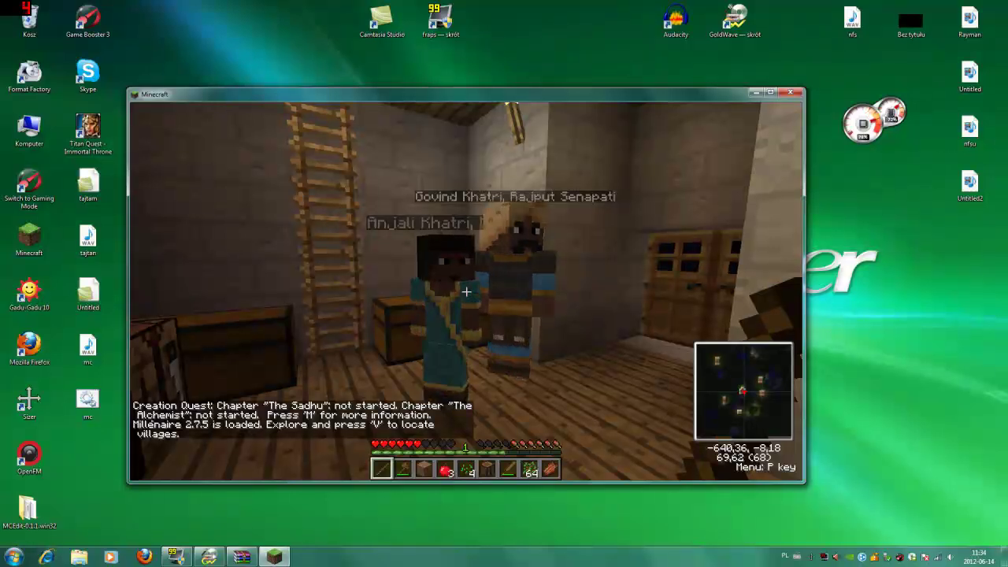
- Check the allocated and used memory in the game's debug overlay, and hide the overlay
mouse_move(466, 291)
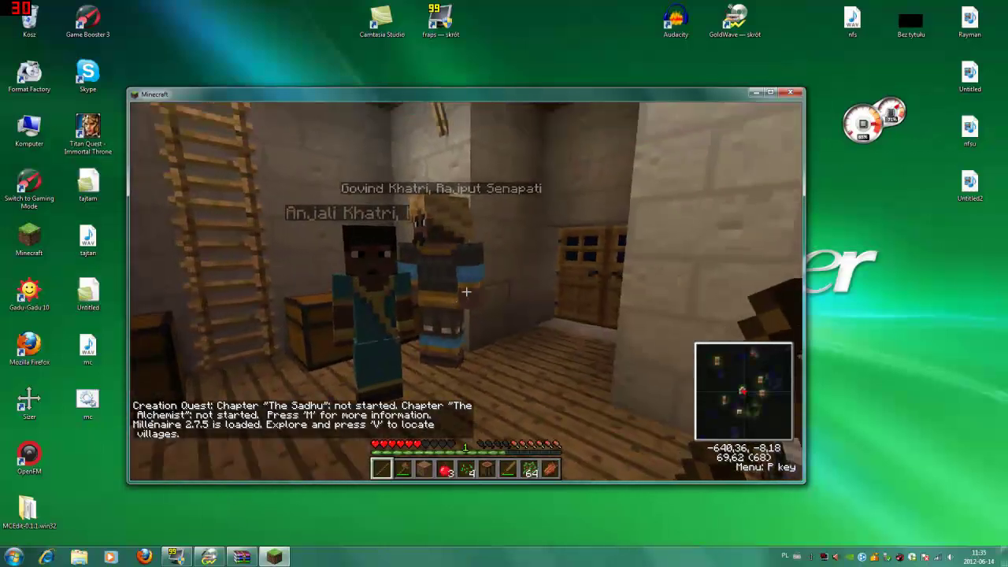
key(F3)
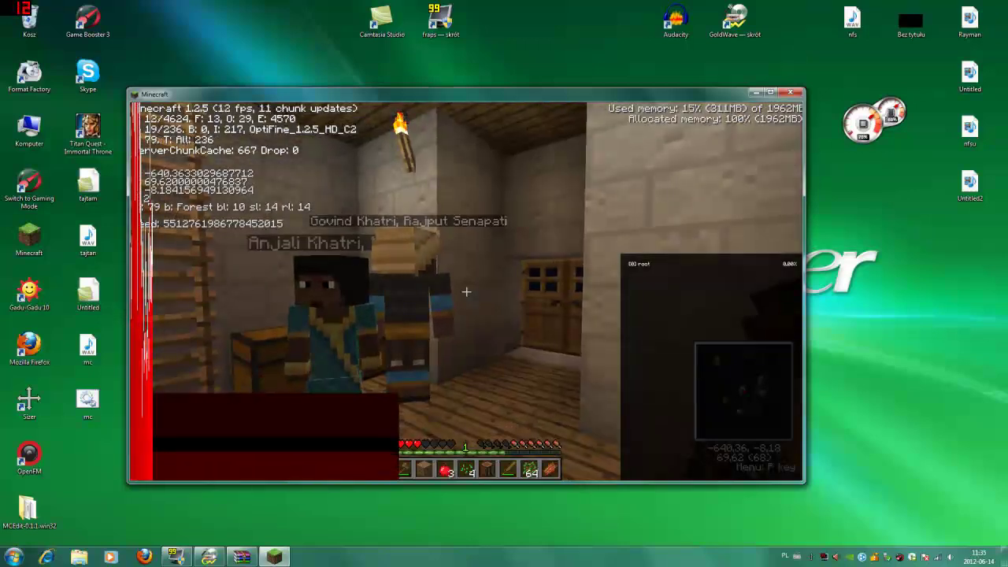
key(F3)
- Leave the world for the main menu and close Minecraft
key(Escape)
click(483, 315)
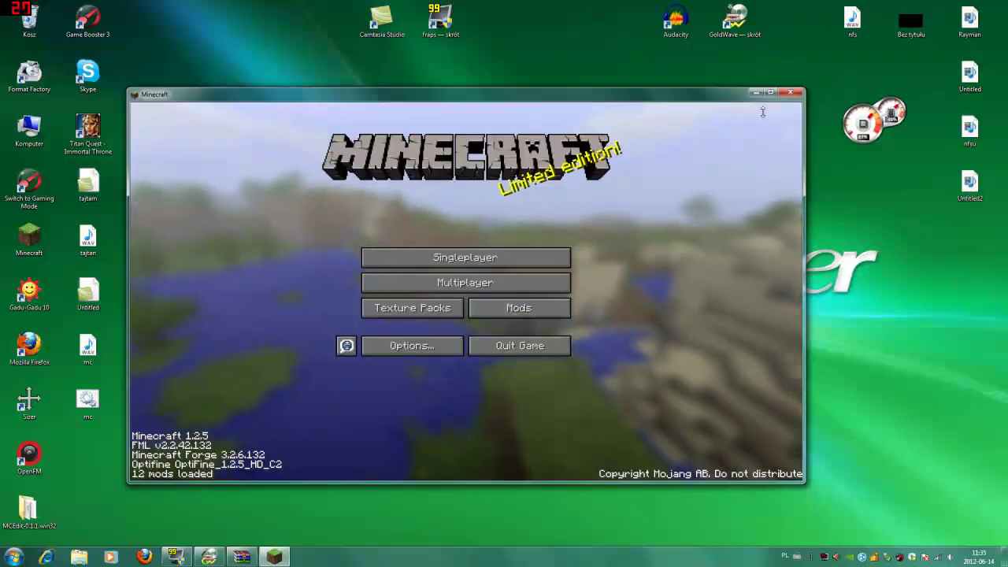
click(792, 94)
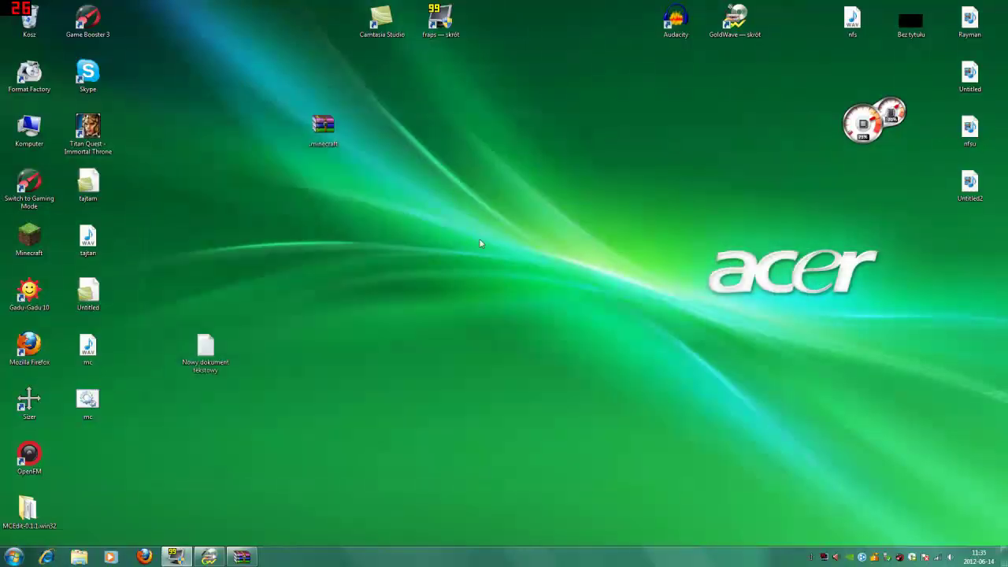
- Open the .minecraft folder under %appdata%, and enlarge and reposition its window
double_click(15, 125)
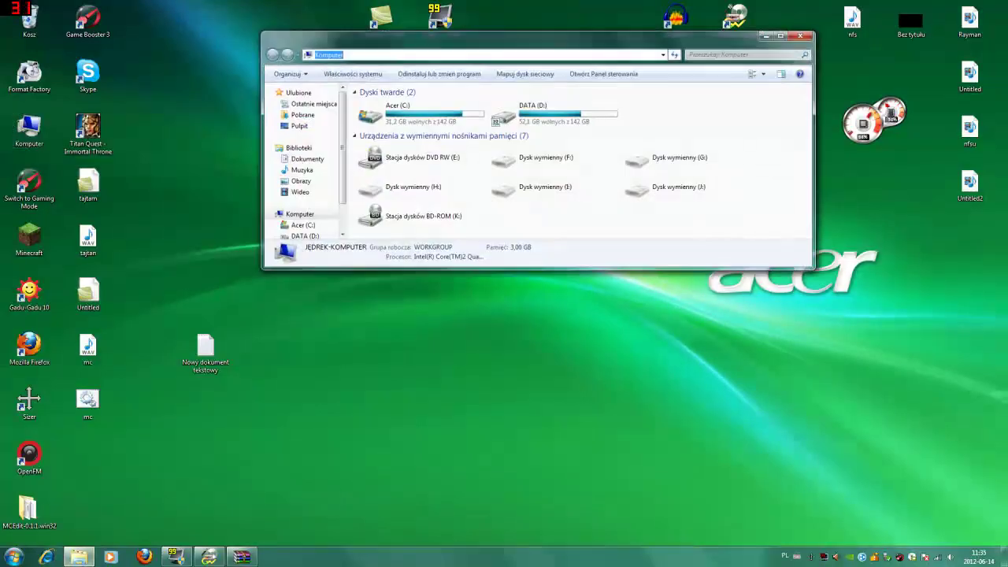
key(BackSpace)
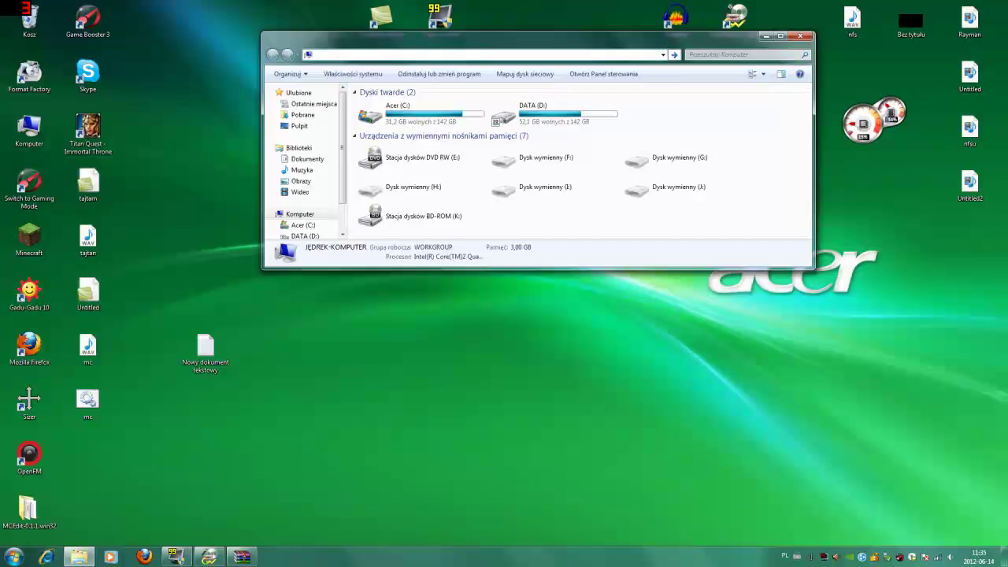
text(%)
key(BackSpace)
text(%appdata%)
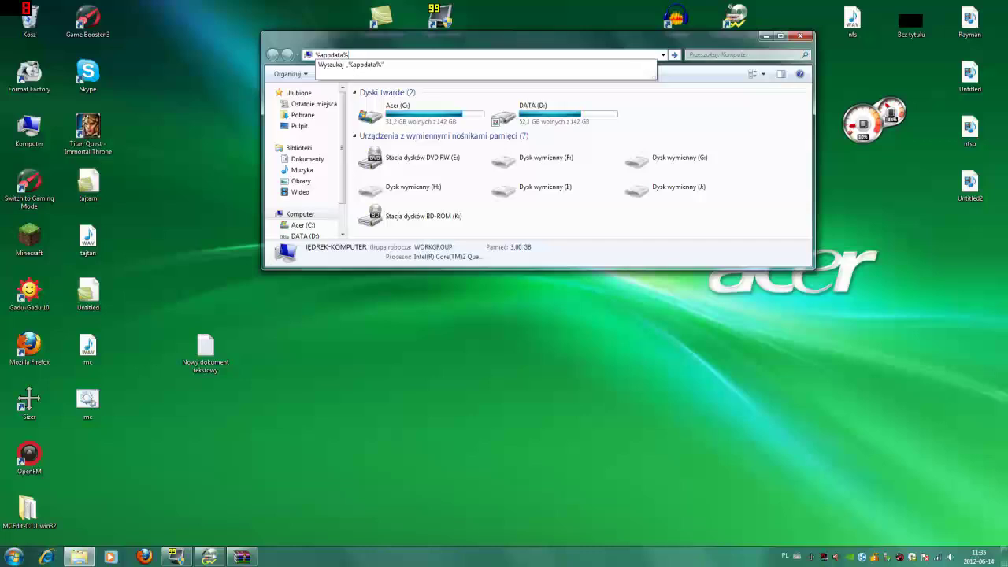
key(Return)
double_click(393, 104)
drag(492, 28, 436, 11)
drag(507, 254, 520, 415)
drag(451, 8, 772, 59)
- Open the .minecraft archive, arrange it beside the game folder, and select all folders from bin to resources
click(341, 142)
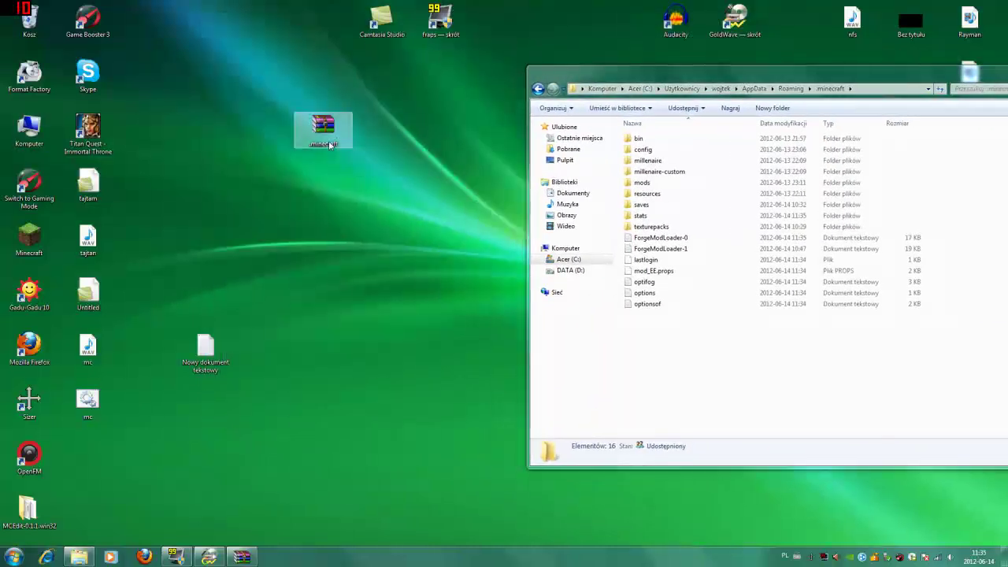
double_click(323, 141)
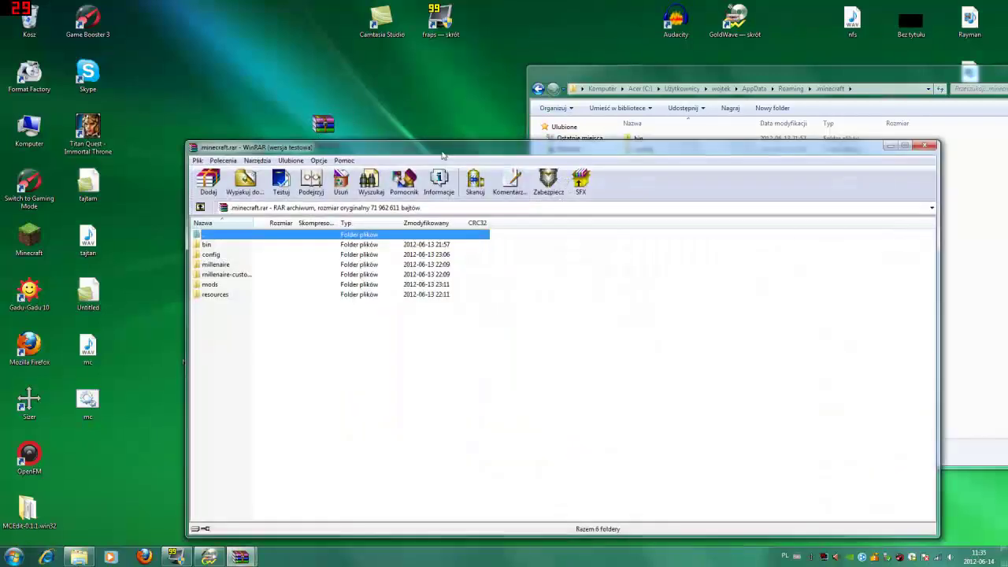
click(611, 351)
drag(451, 151, 643, 362)
drag(422, 532, 402, 457)
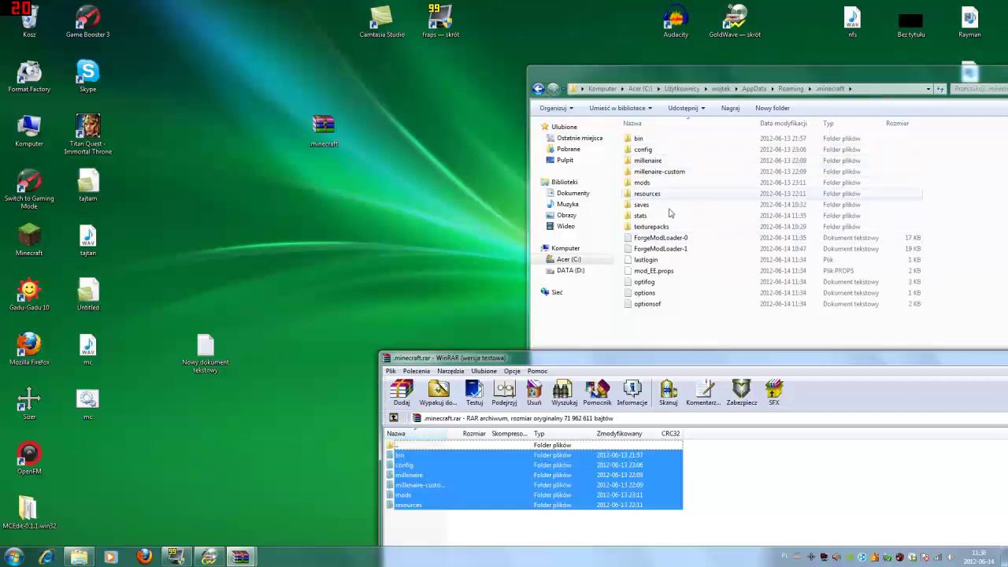
- Close the .minecraft folder window and all open windows of the .minecraft archive
drag(955, 78, 686, 102)
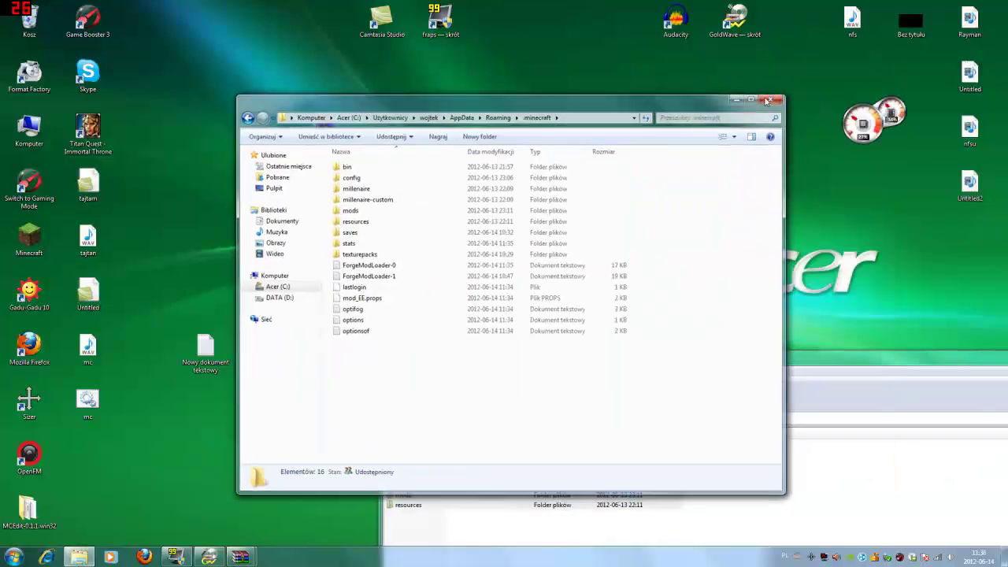
click(764, 96)
drag(721, 363, 471, 106)
click(867, 99)
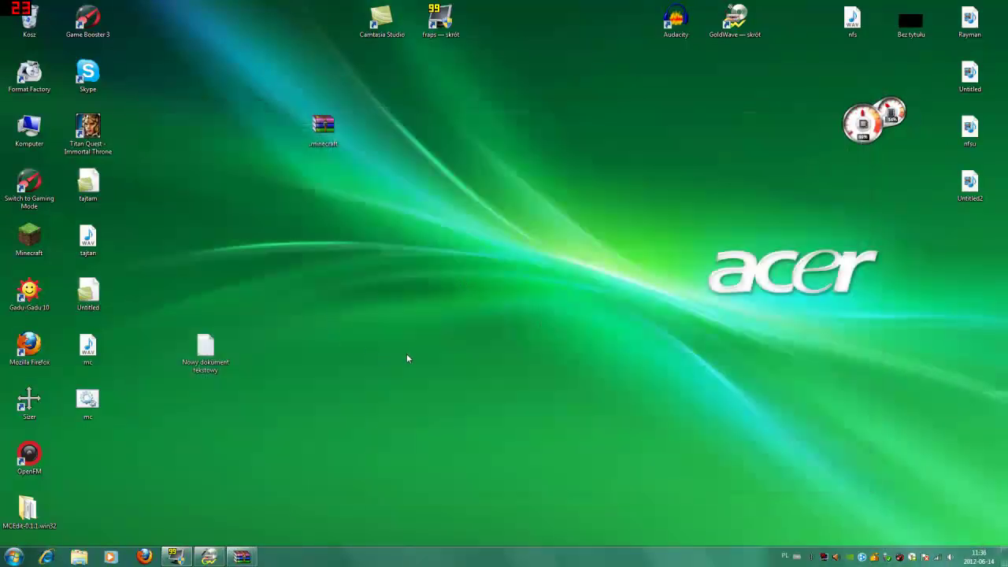
click(243, 557)
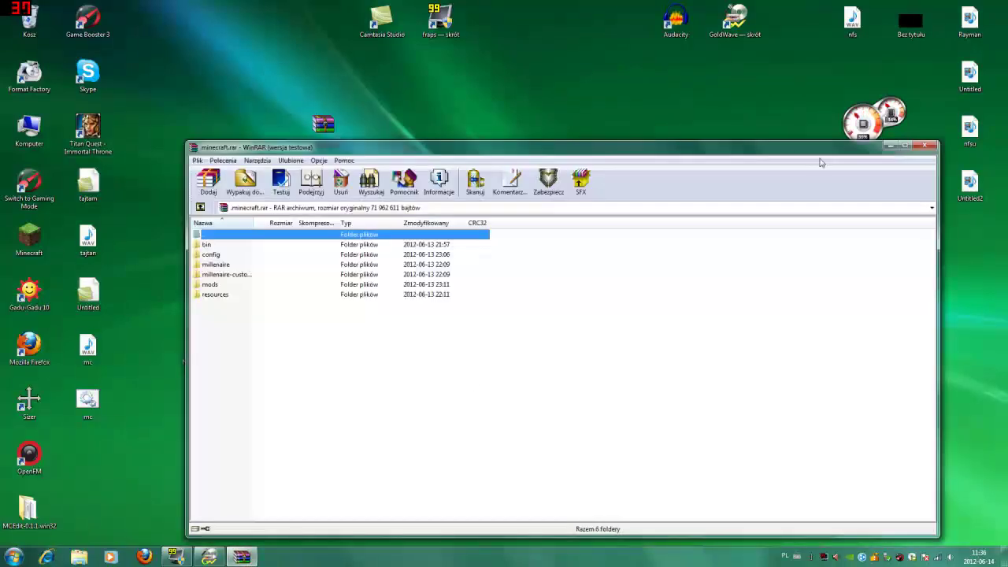
click(923, 146)
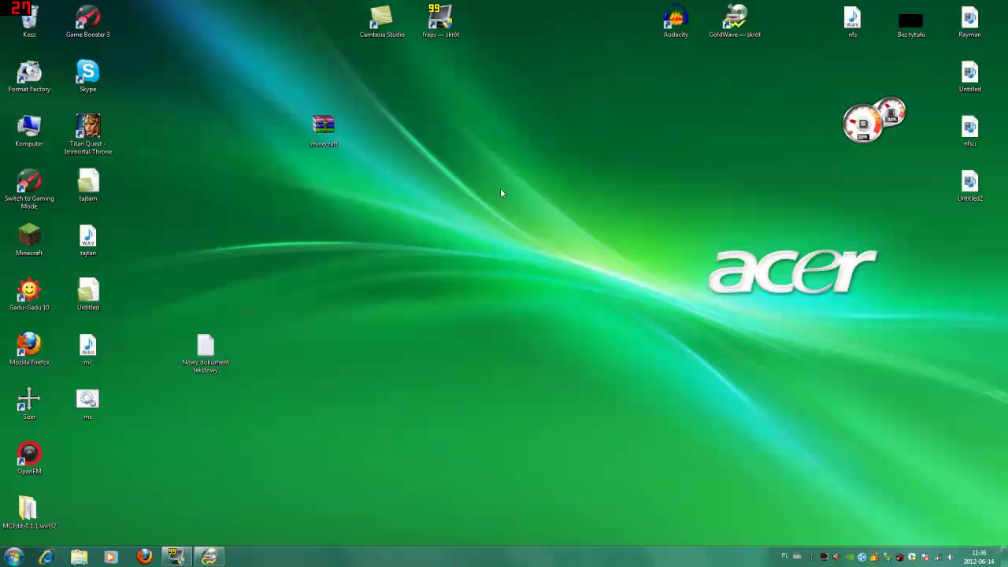
click(210, 557)
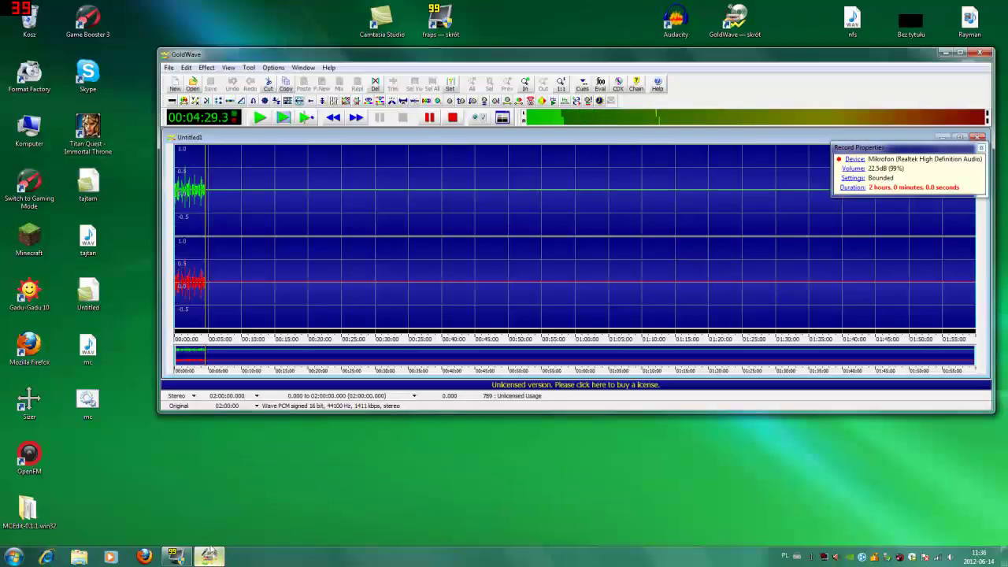
click(946, 52)
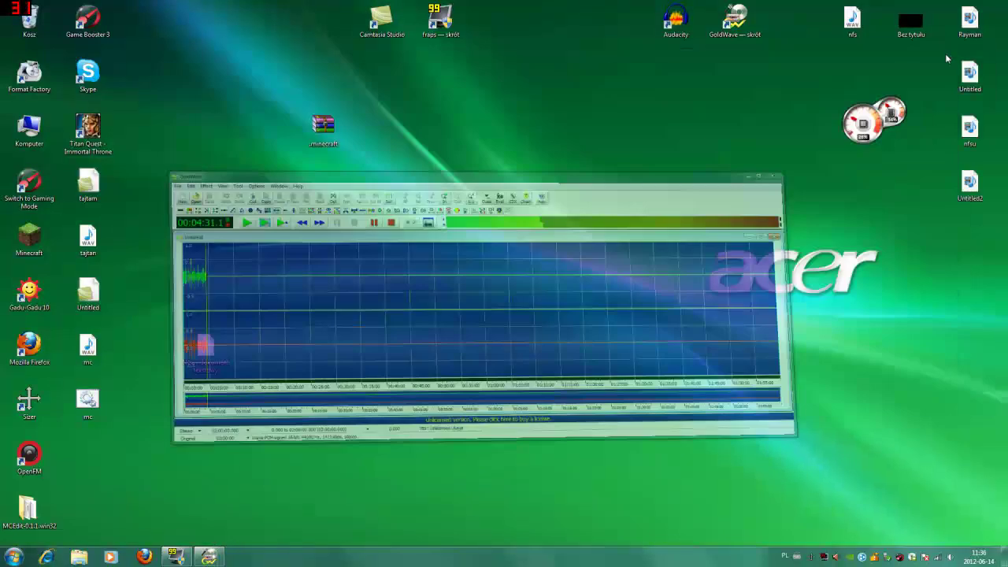
click(209, 557)
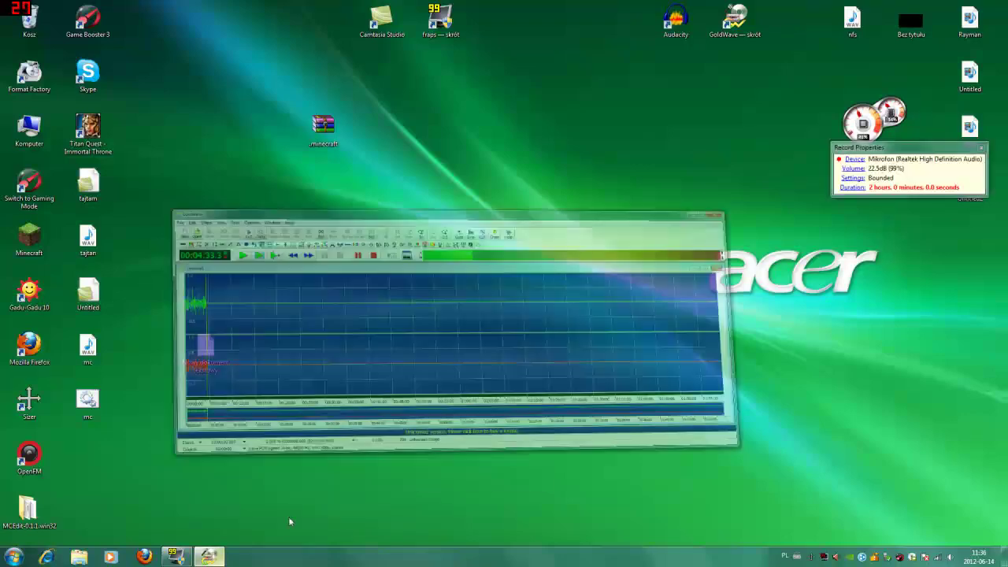
click(946, 52)
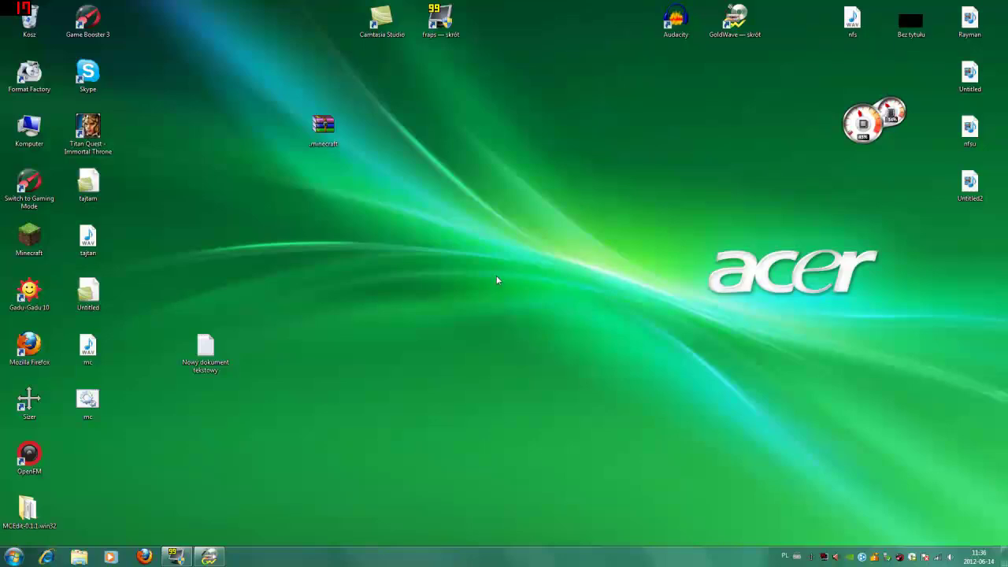